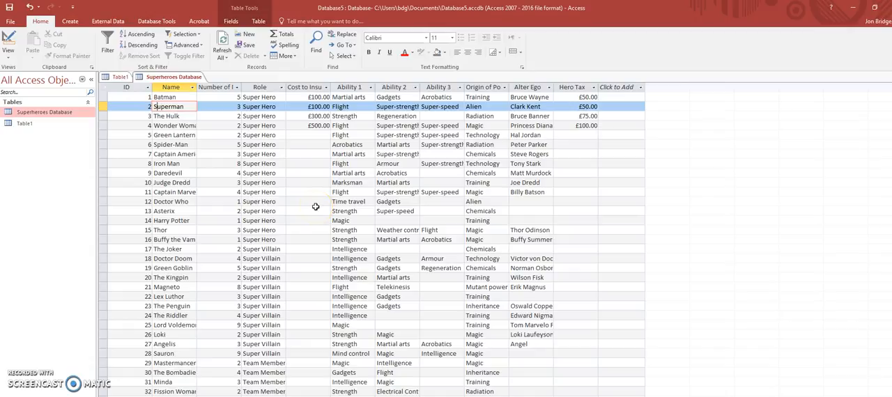
# - In the Superheroes Database table's design, add a field named Appearance Fee with the Calculated data type
pyautogui.click(8, 57)
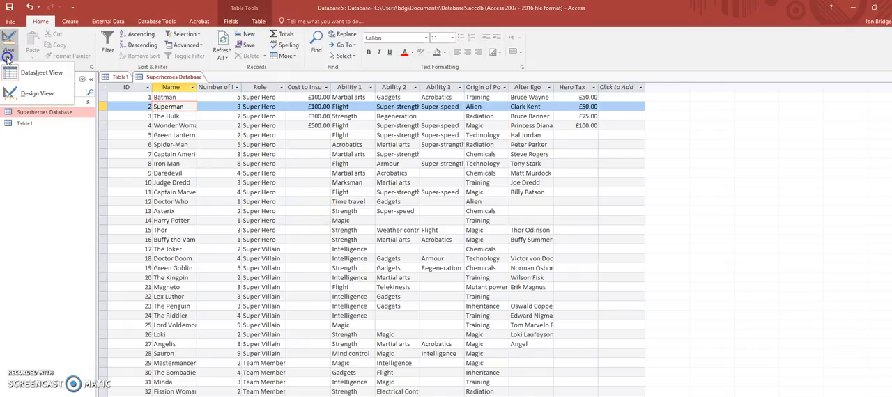
pyautogui.click(29, 93)
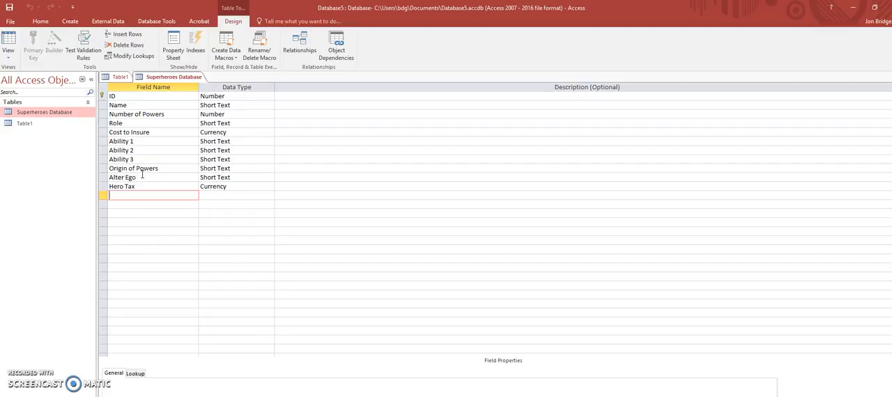
pyautogui.click(217, 194)
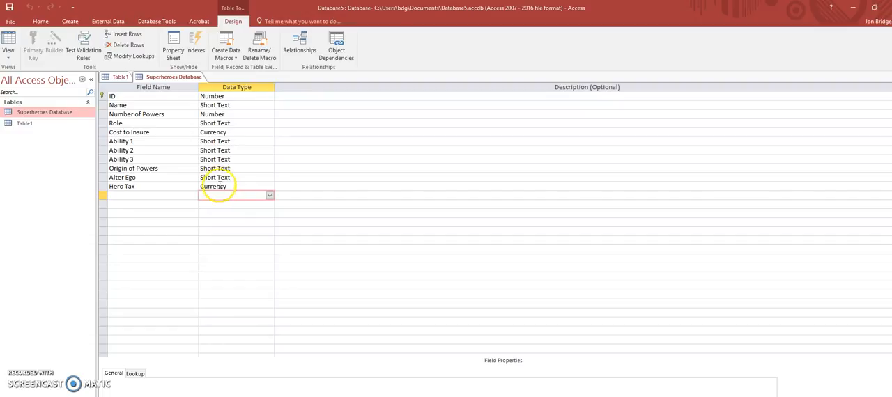
pyautogui.click(218, 186)
pyautogui.click(210, 196)
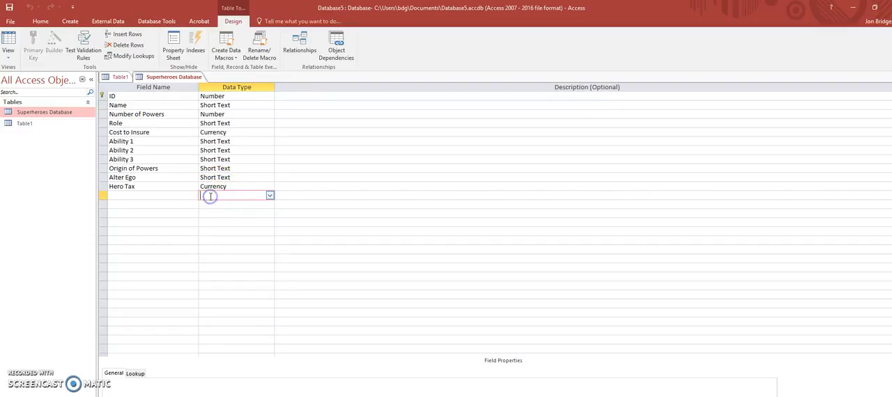
pyautogui.click(171, 195)
pyautogui.write('Appearance Fee')
pyautogui.click(216, 196)
pyautogui.click(271, 196)
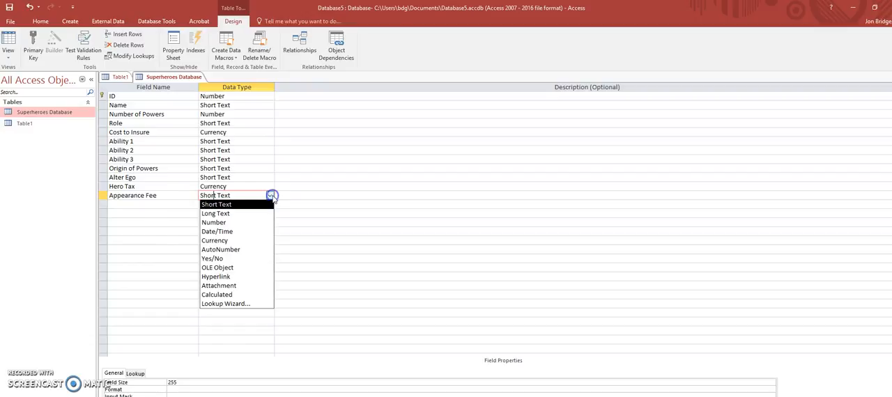
pyautogui.click(236, 293)
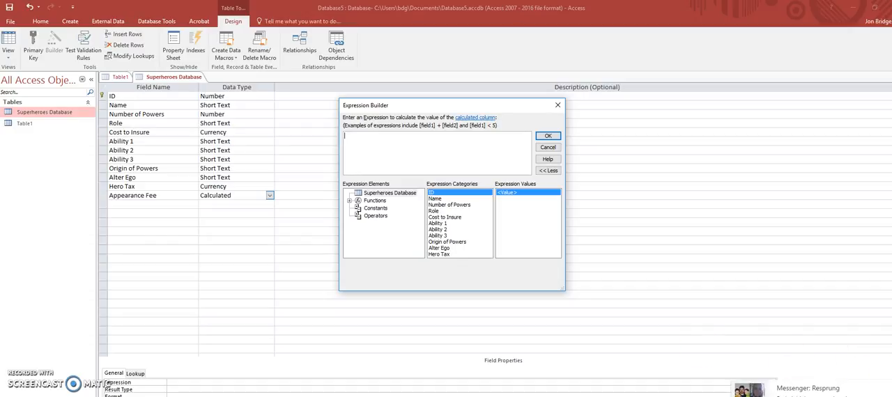
# - Set the Appearance Fee field's expression to [Cost to Insure] + [Hero Tax] *2
pyautogui.click(890, 387)
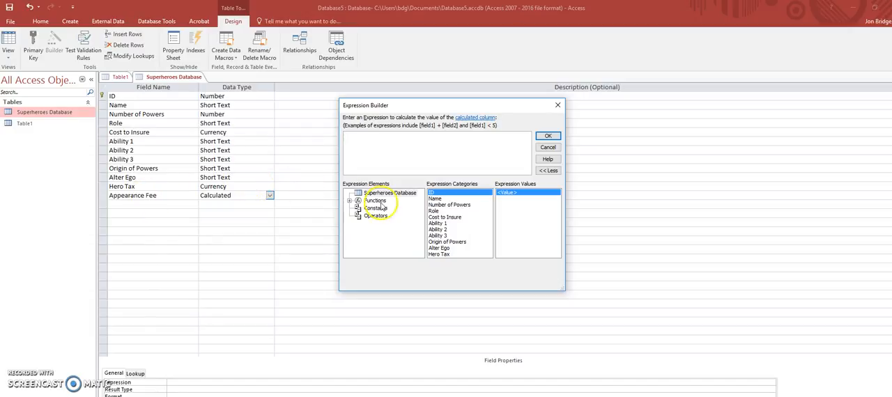
pyautogui.doubleClick(439, 219)
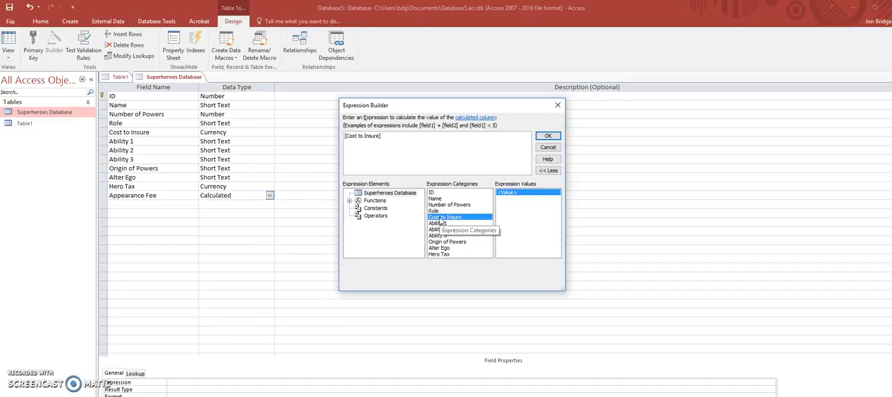
pyautogui.write('+')
pyautogui.click(443, 255)
pyautogui.doubleClick(443, 255)
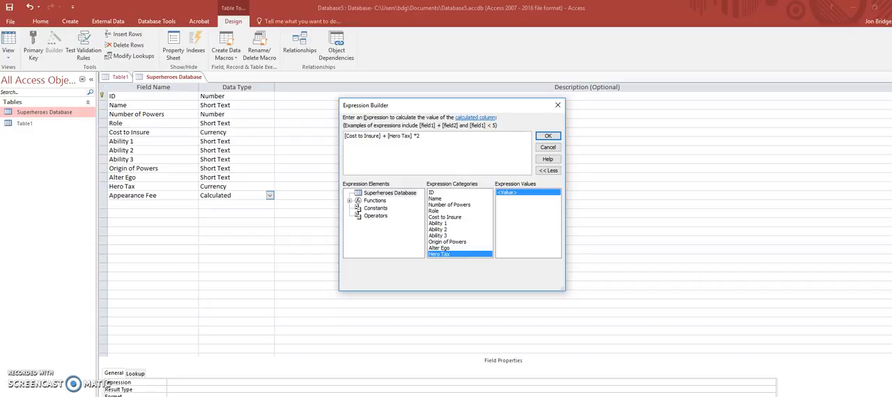
pyautogui.click(416, 135)
pyautogui.click(549, 137)
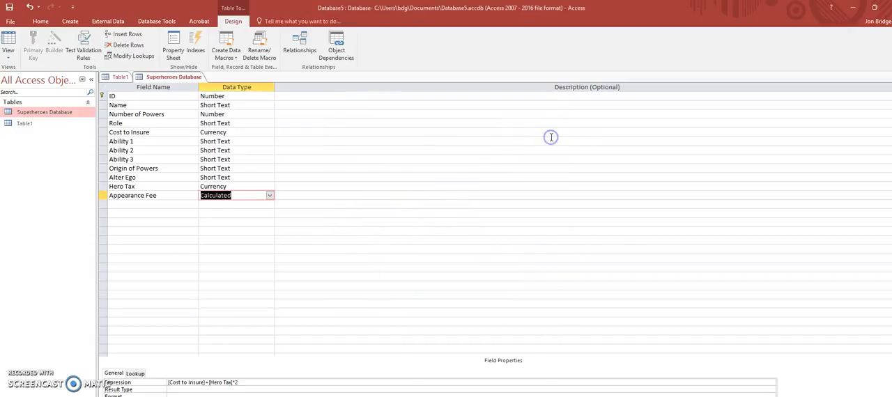
# - Save the table design and show the Superheroes Database table in Datasheet View
pyautogui.click(8, 58)
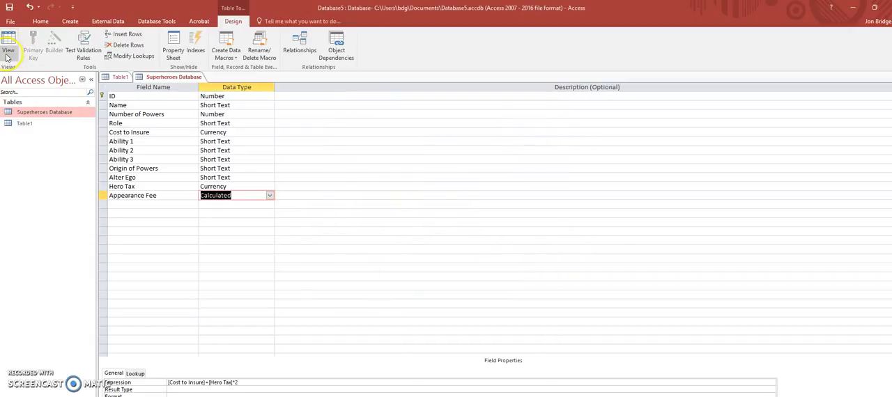
pyautogui.click(21, 71)
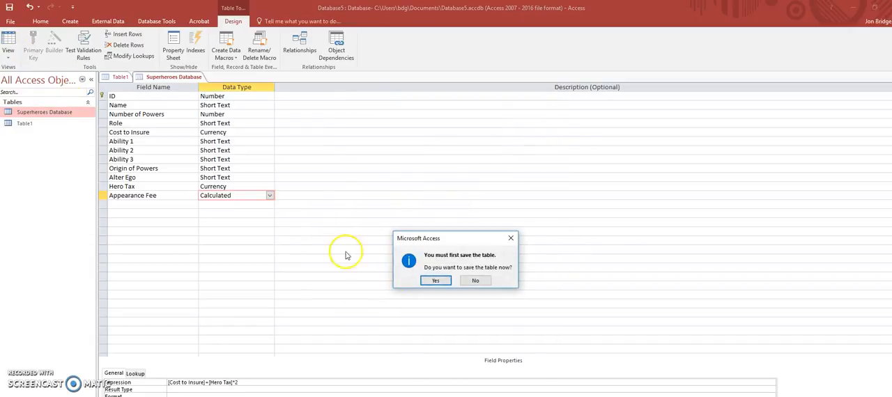
pyautogui.click(427, 279)
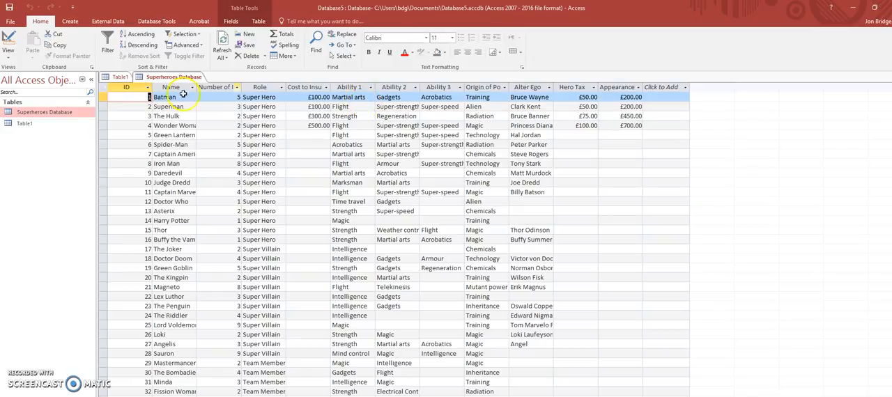
# - Enter 300 as Green Lantern's Hero Tax and replace it with 20000000 to try out extreme values
pyautogui.click(575, 134)
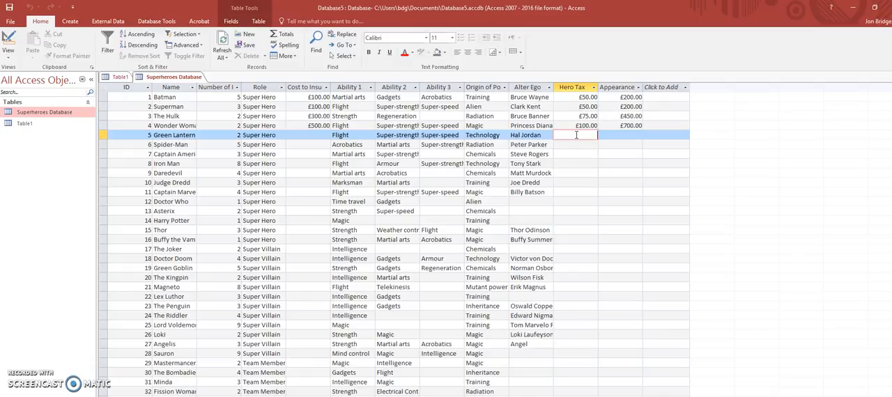
pyautogui.press('Tab')
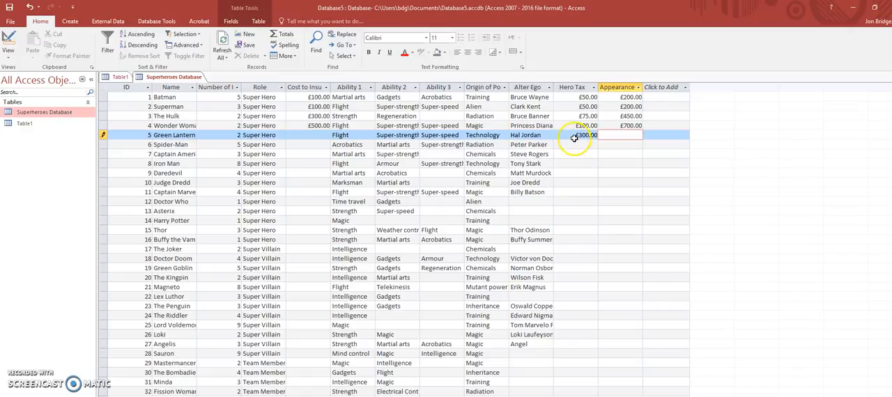
pyautogui.click(572, 136)
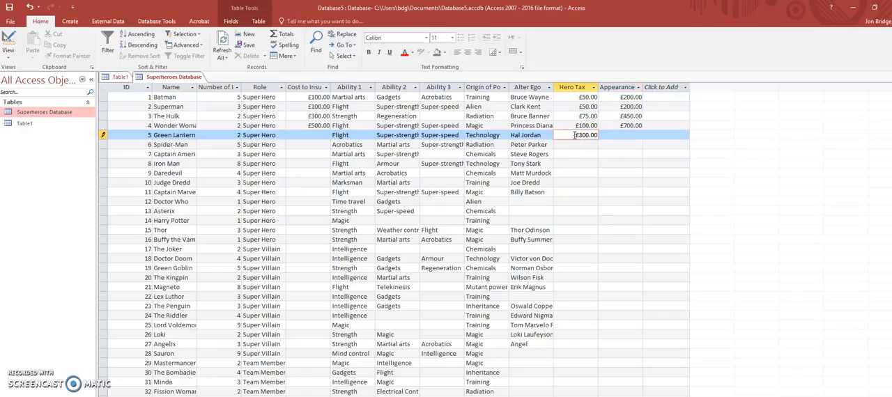
pyautogui.write('20,000,000')
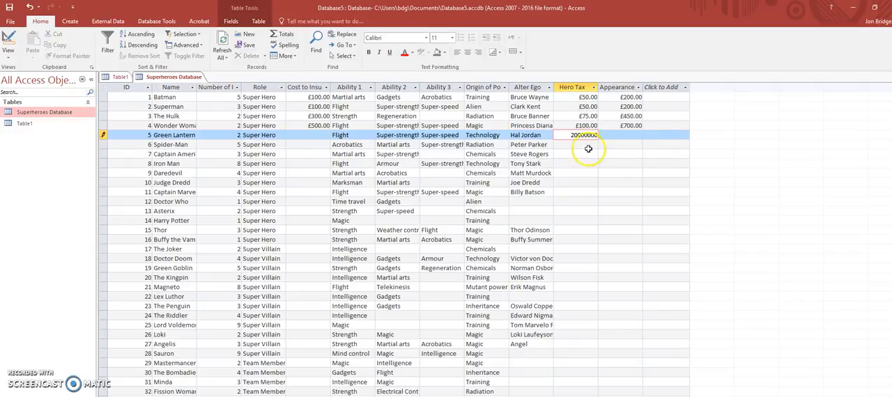
pyautogui.click(585, 147)
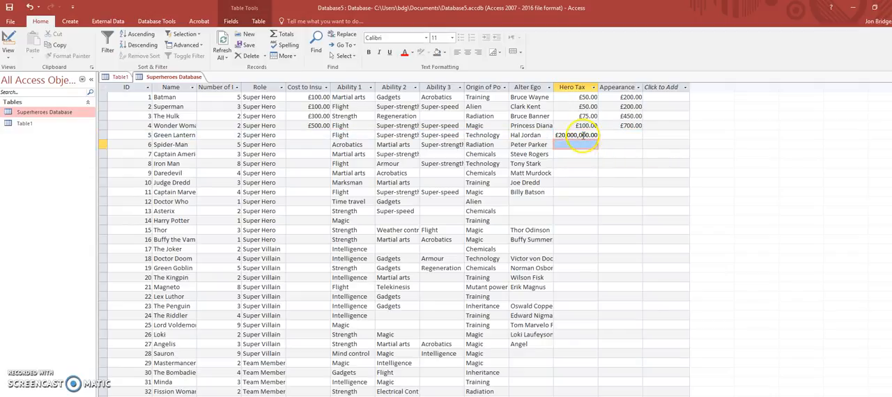
# - Clear the trial Hero Tax amount from the Green Lantern record
pyautogui.click(582, 135)
pyautogui.moveTo(557, 135); pyautogui.dragTo(613, 139)
pyautogui.press('BackSpace')
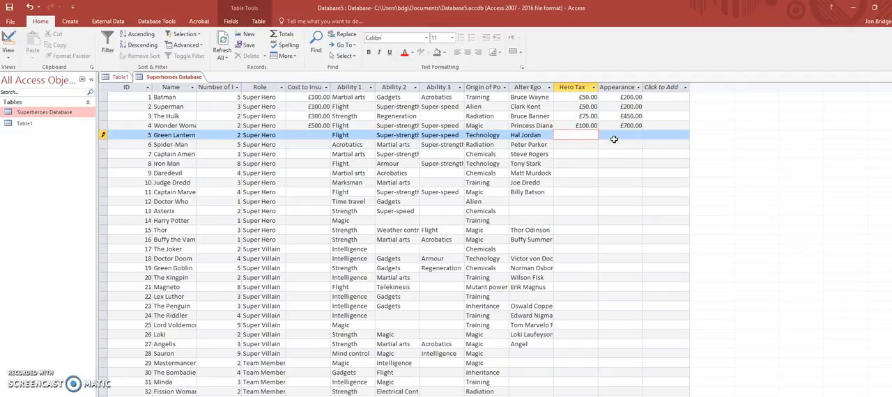
pyautogui.click(7, 56)
pyautogui.click(21, 93)
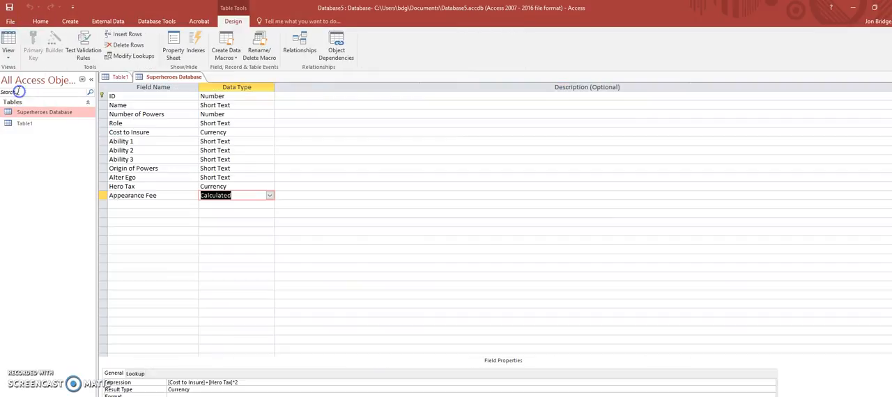
pyautogui.click(254, 186)
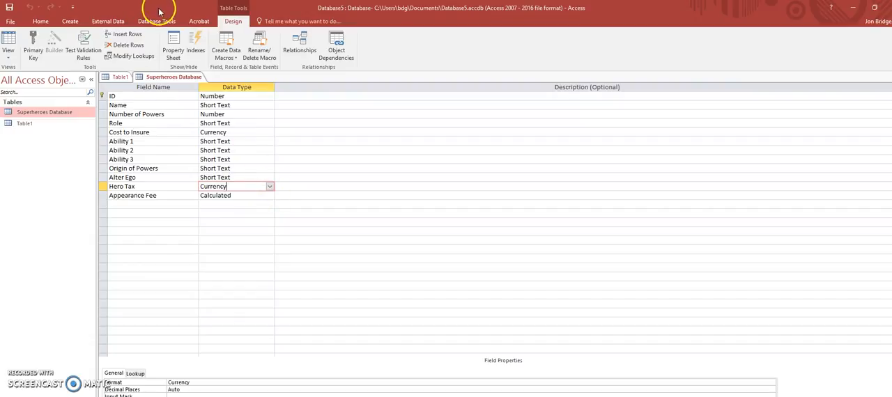
pyautogui.click(84, 51)
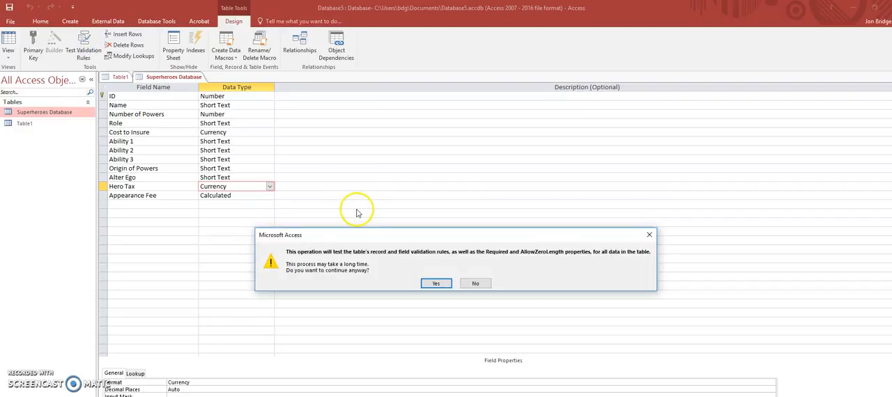
pyautogui.click(471, 283)
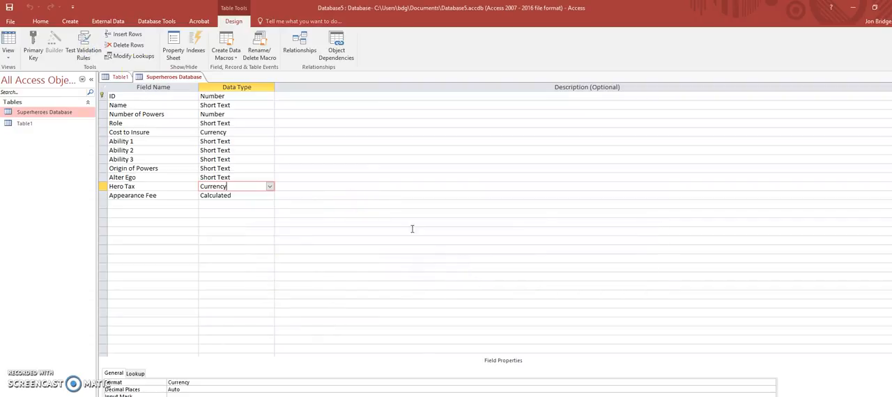
pyautogui.click(40, 23)
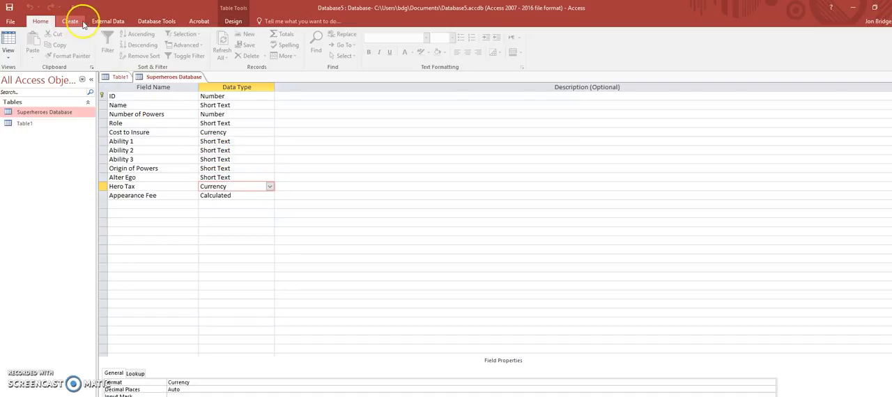
pyautogui.click(9, 51)
pyautogui.click(32, 73)
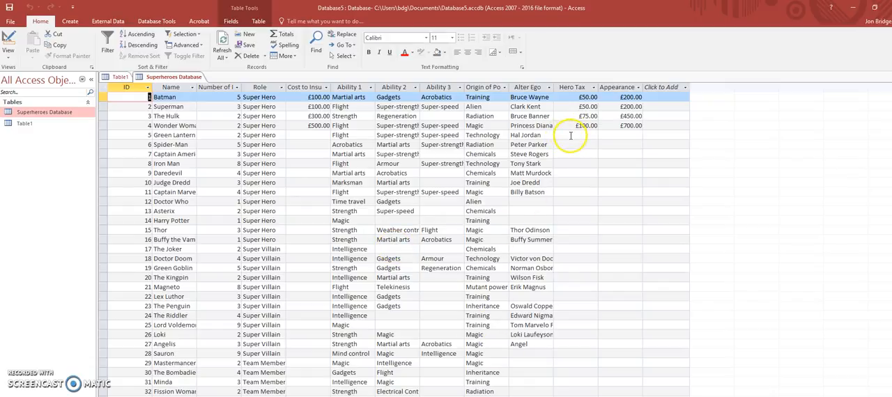
# - Set the Hero Tax field's validation rule to >= 0 and <=200, and keep the new setting
pyautogui.click(570, 135)
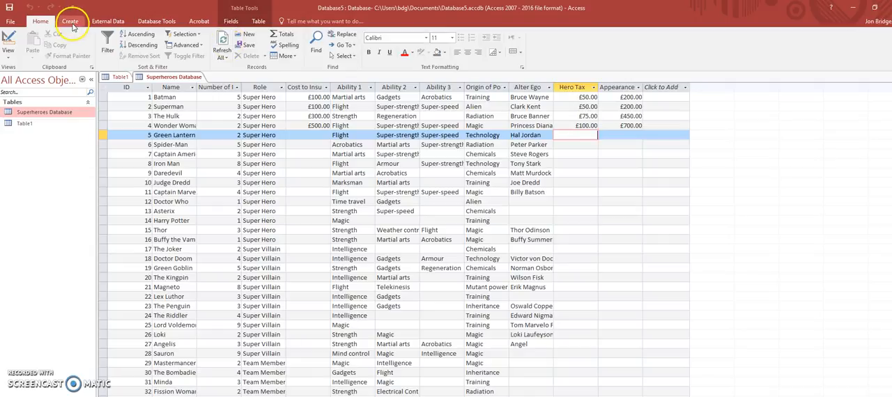
pyautogui.click(227, 22)
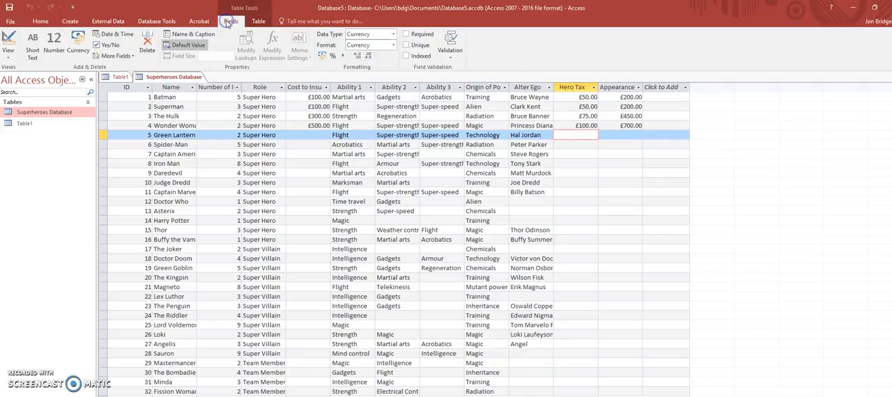
pyautogui.click(450, 60)
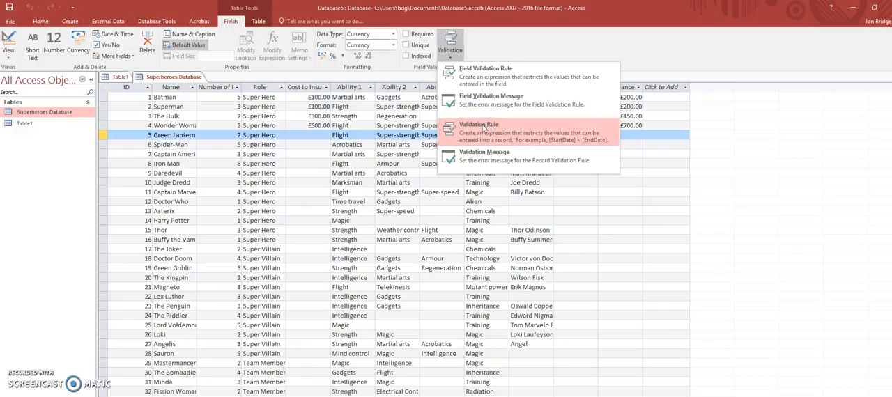
pyautogui.click(486, 155)
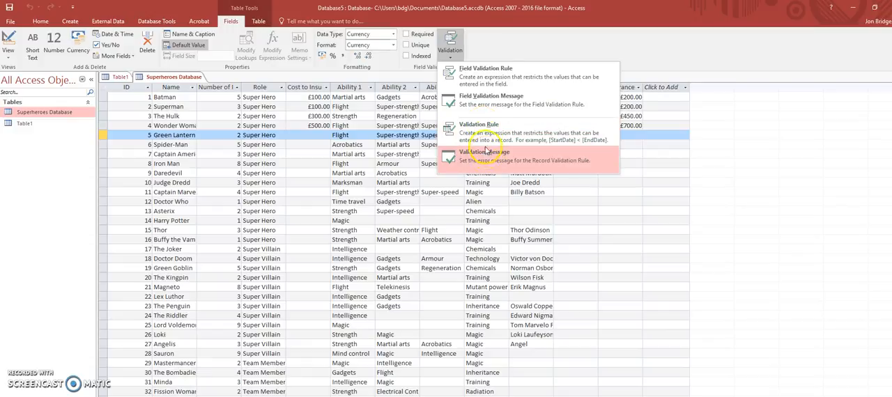
pyautogui.click(477, 89)
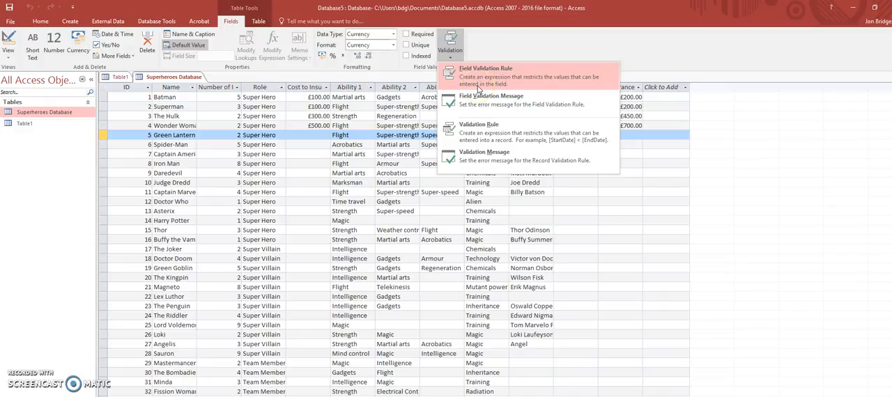
pyautogui.click(478, 77)
pyautogui.click(478, 77)
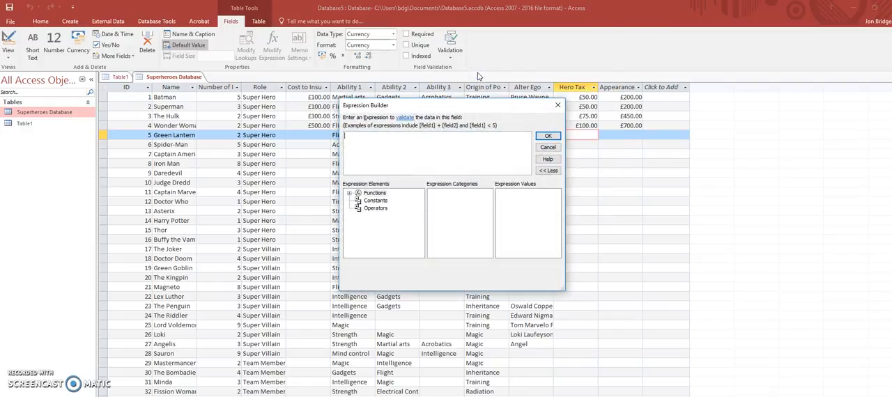
pyautogui.moveTo(478, 106); pyautogui.dragTo(621, 169)
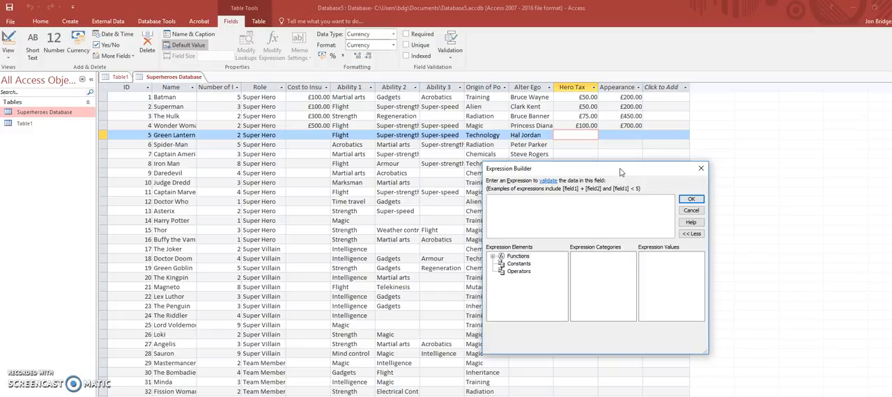
pyautogui.write('<')
pyautogui.write('and')
pyautogui.click(494, 199)
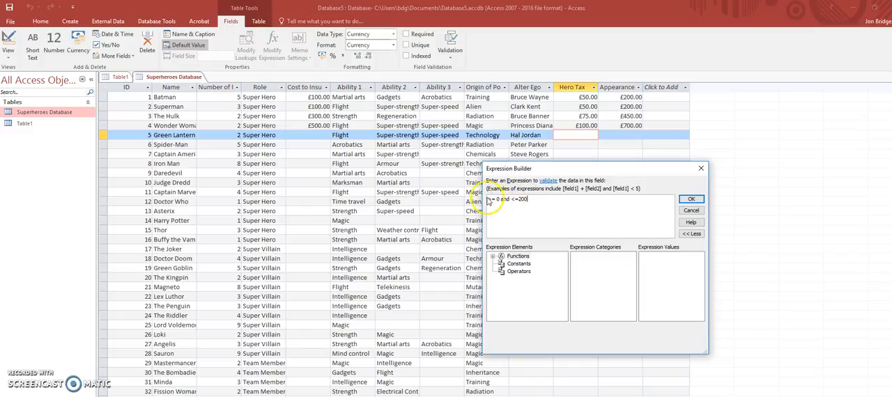
pyautogui.moveTo(491, 199); pyautogui.dragTo(512, 198)
pyautogui.click(692, 200)
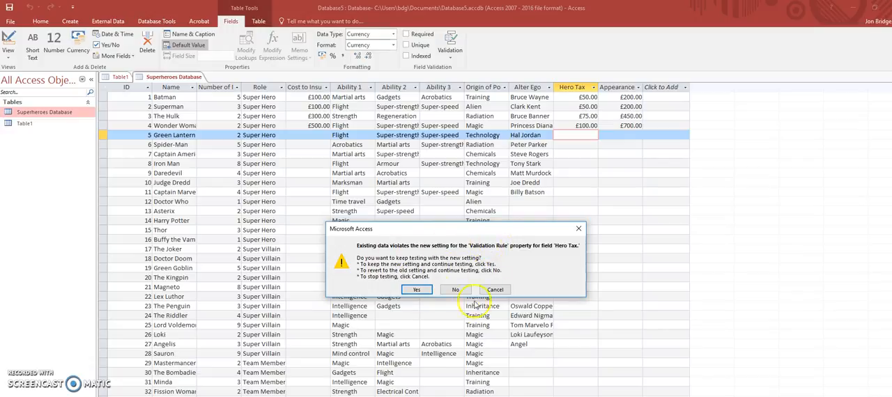
pyautogui.click(416, 289)
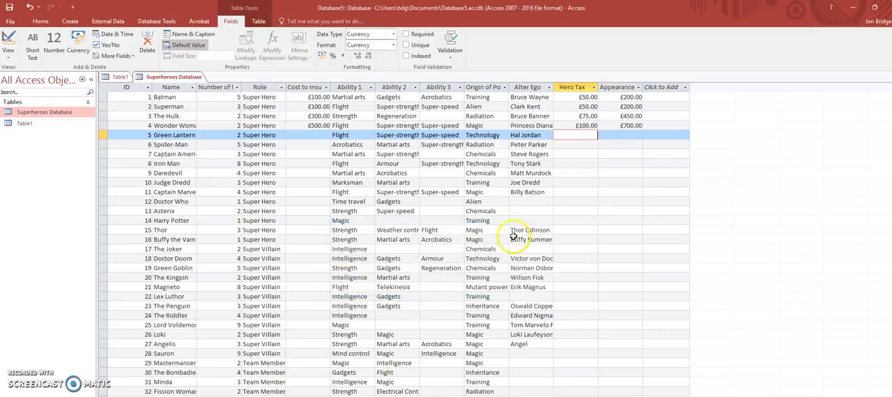
# - Test the validation rule by trying to enter 5000 as Green Lantern's Hero Tax
pyautogui.click(582, 153)
pyautogui.click(582, 134)
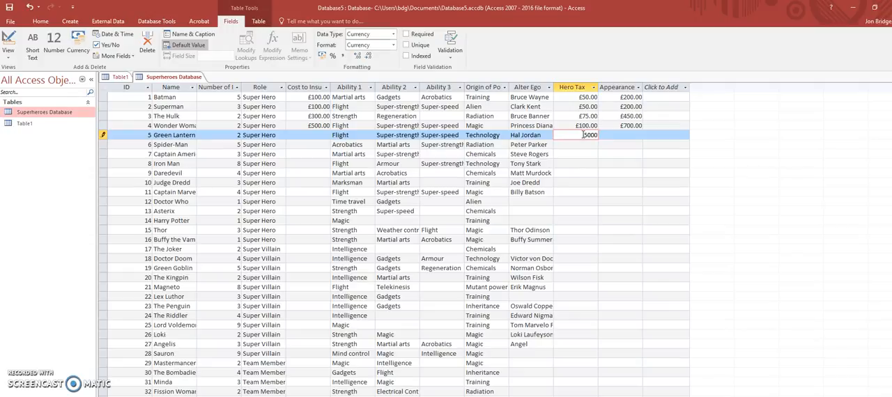
pyautogui.press('Return')
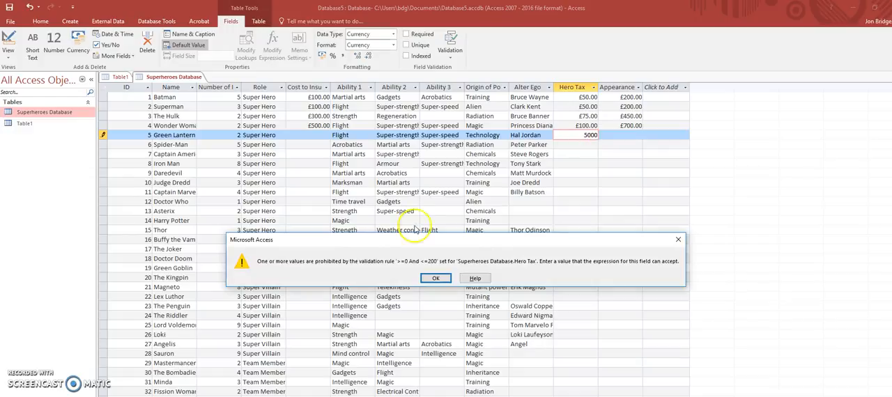
pyautogui.click(435, 279)
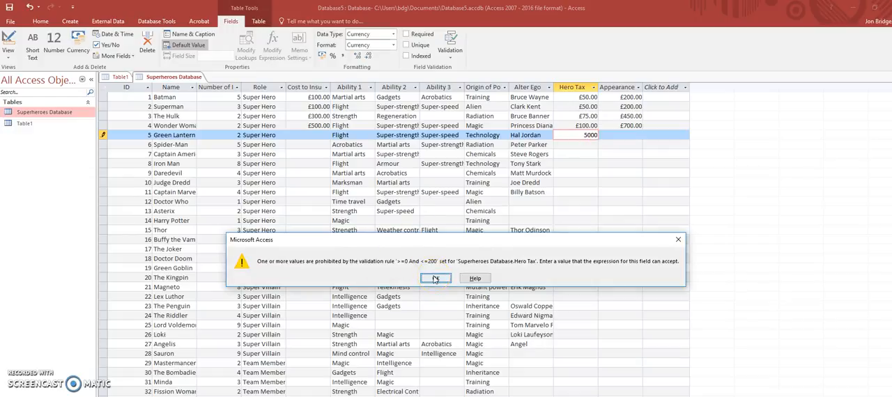
pyautogui.click(435, 279)
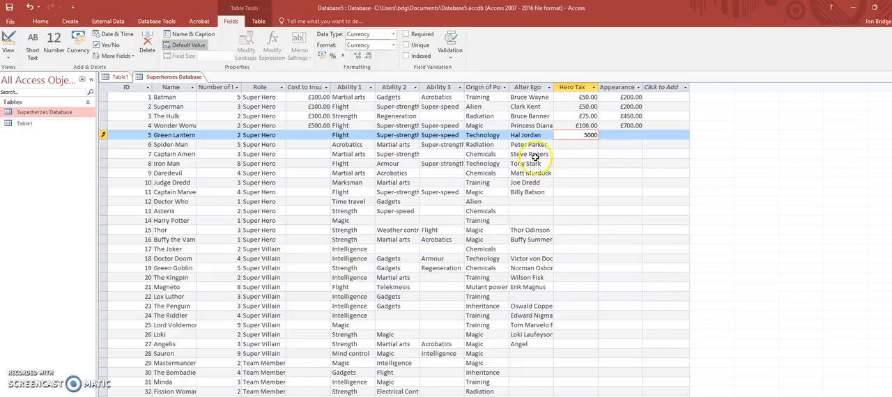
# - Replace Green Lantern's Hero Tax with -50 to test the rule's lower limit
pyautogui.moveTo(576, 136); pyautogui.dragTo(609, 137)
pyautogui.press('BackSpace')
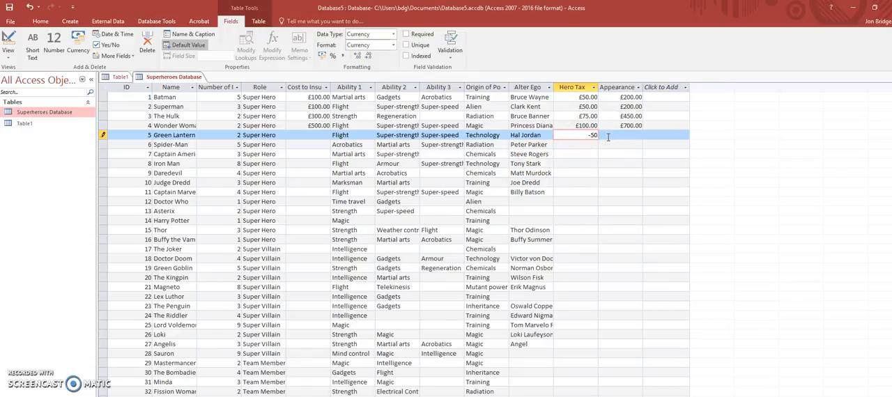
pyautogui.write('-50')
pyautogui.press('Return')
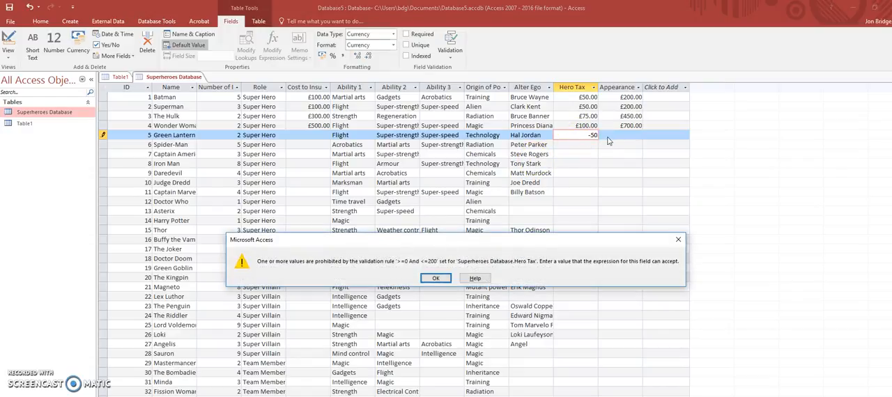
pyautogui.click(433, 279)
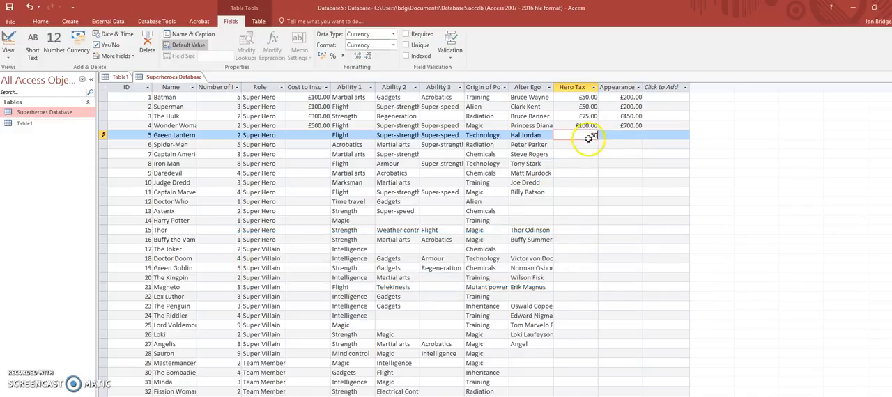
# - Enter 200 as Green Lantern's Hero Tax
pyautogui.moveTo(590, 134); pyautogui.dragTo(611, 134)
pyautogui.write('200')
pyautogui.press('Return')
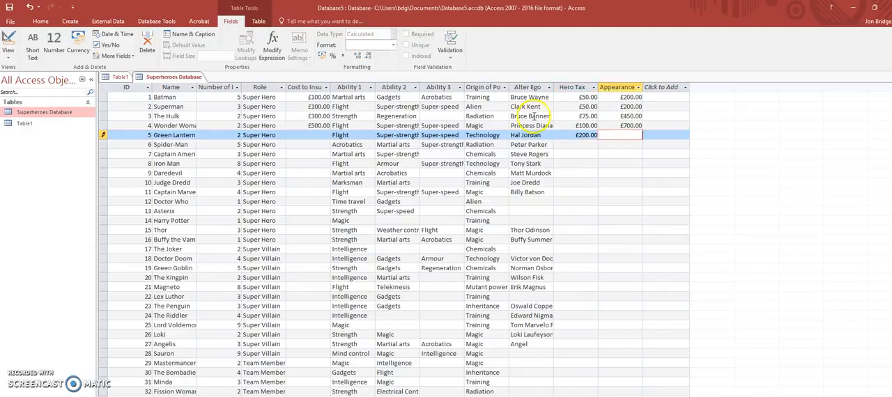
pyautogui.click(577, 135)
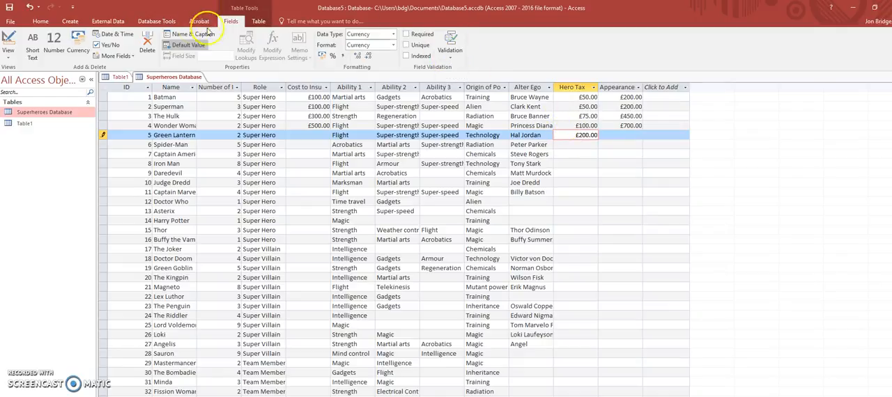
pyautogui.click(450, 55)
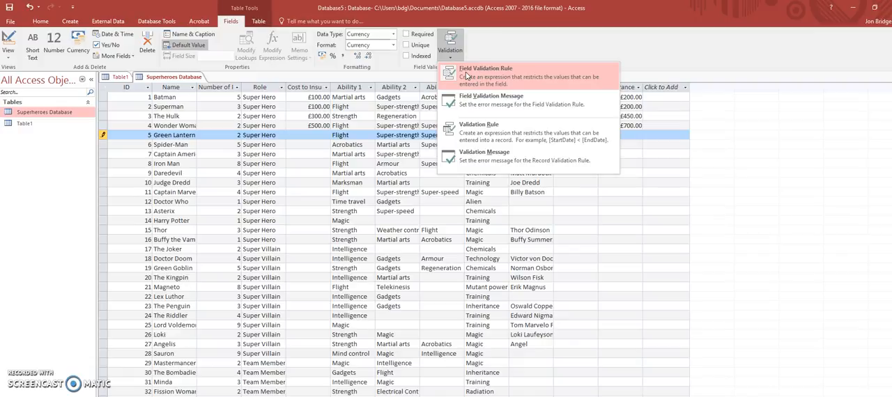
pyautogui.click(487, 101)
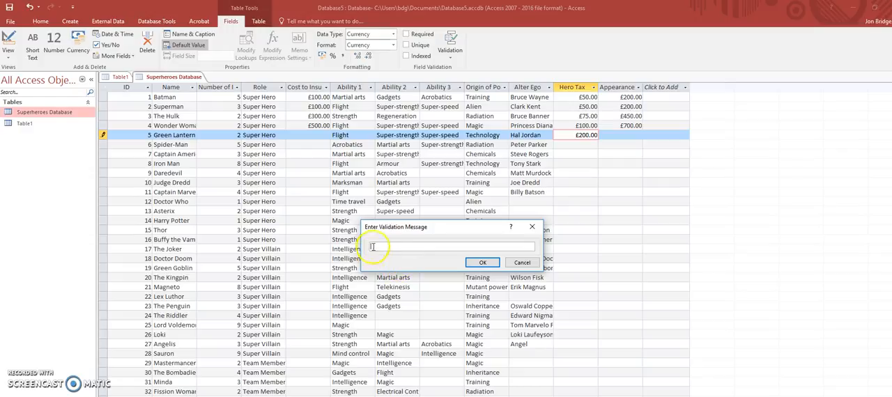
pyautogui.click(529, 266)
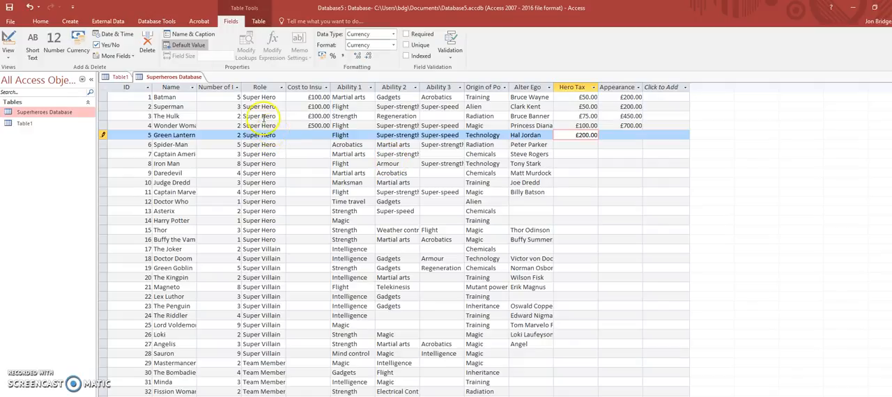
# - In the table's Design View, start the Lookup Wizard for the Role field with the option to type in the values
pyautogui.click(9, 49)
pyautogui.click(35, 94)
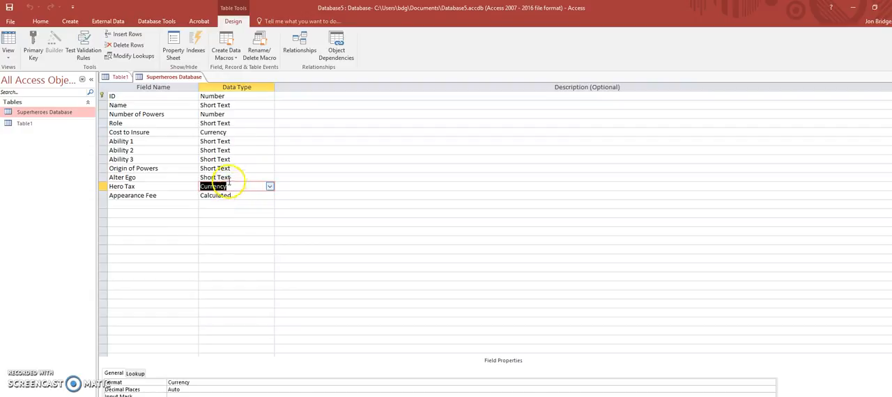
pyautogui.click(234, 123)
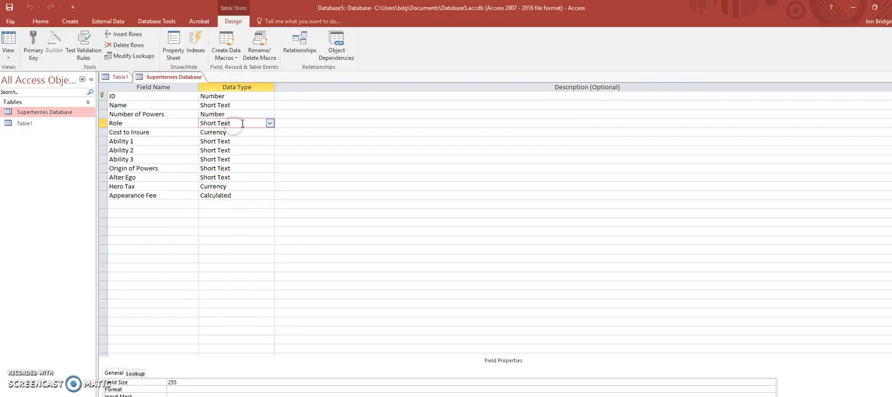
pyautogui.click(269, 123)
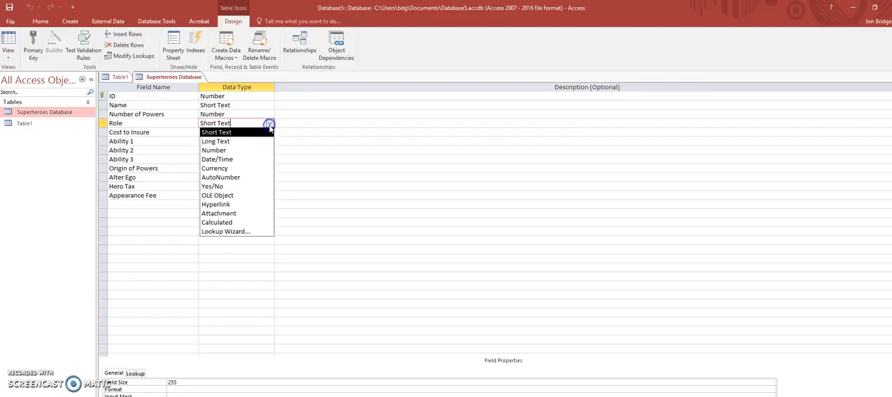
pyautogui.click(241, 232)
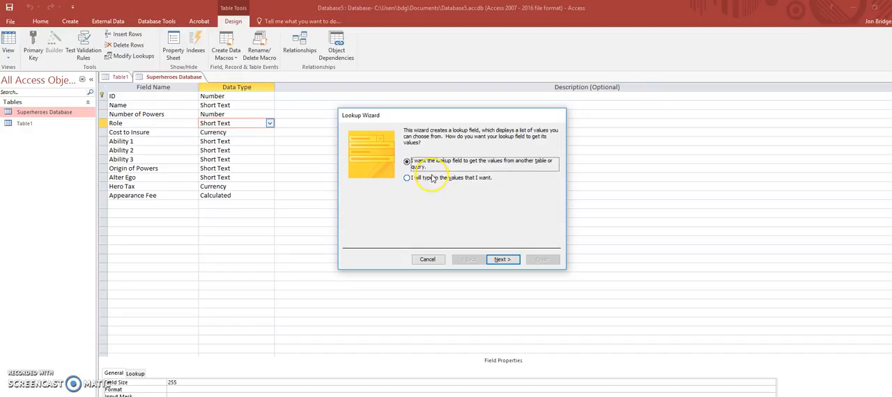
pyautogui.click(407, 178)
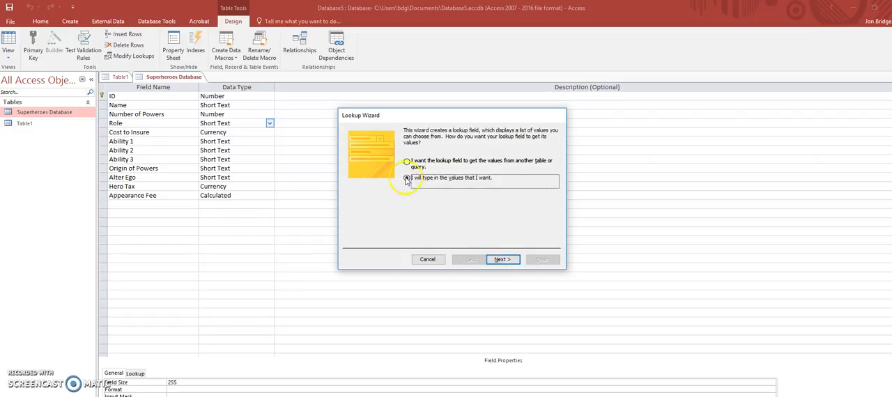
pyautogui.click(502, 259)
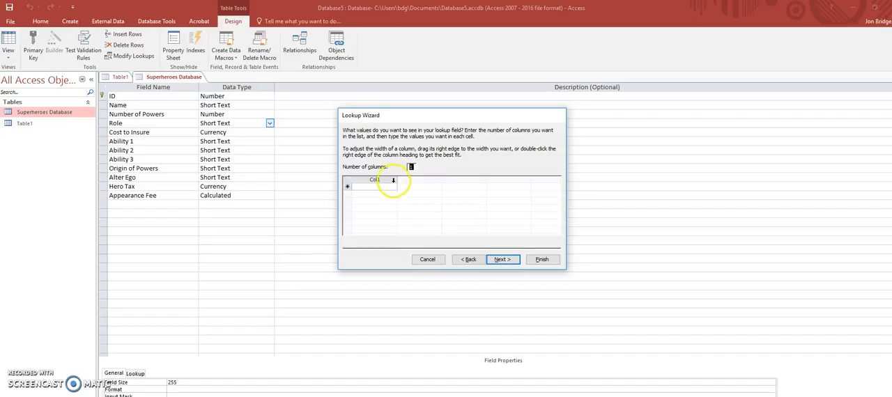
# - Fill the lookup column with Super Hero, Super Villain, Team Member and Henchman, and advance to the label options
pyautogui.click(396, 189)
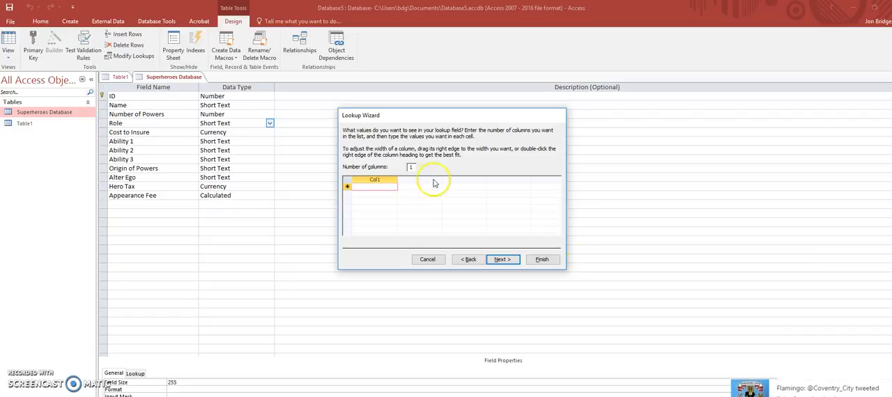
pyautogui.click(888, 386)
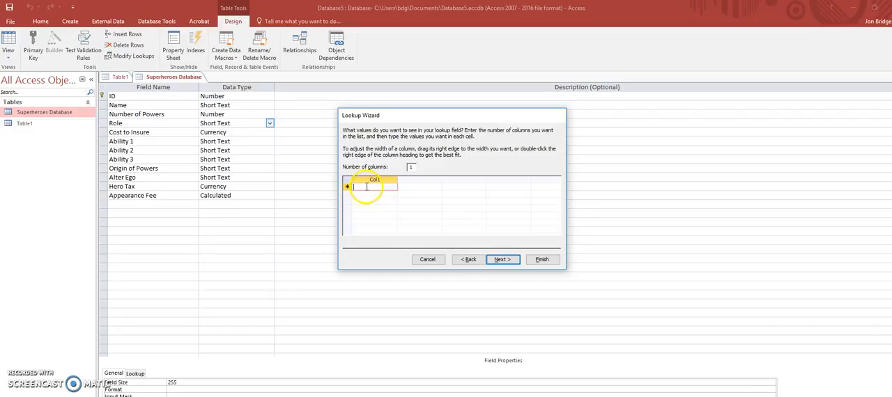
pyautogui.write('SuperHero')
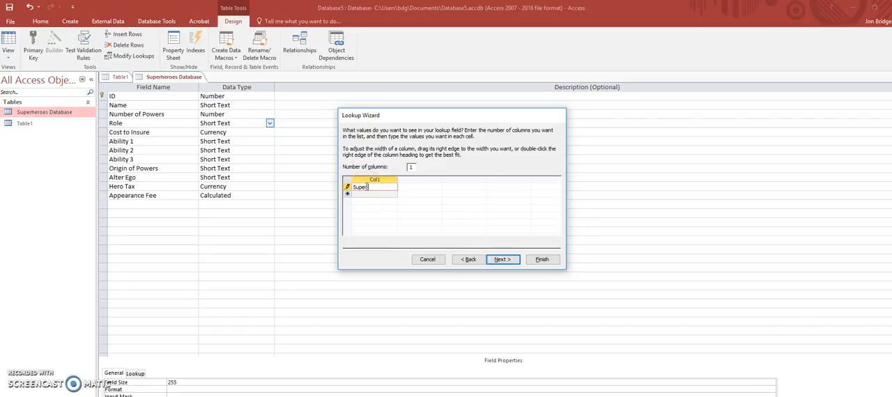
pyautogui.click(368, 194)
pyautogui.write('Super Villain')
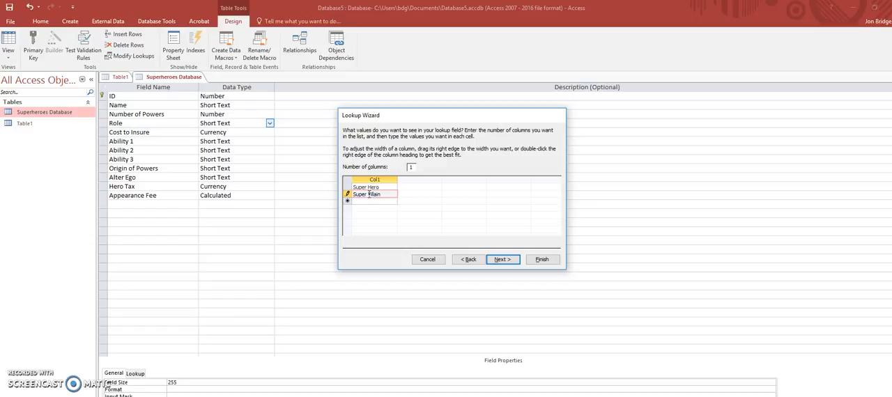
pyautogui.click(368, 201)
pyautogui.write('Tem')
pyautogui.write('m Member')
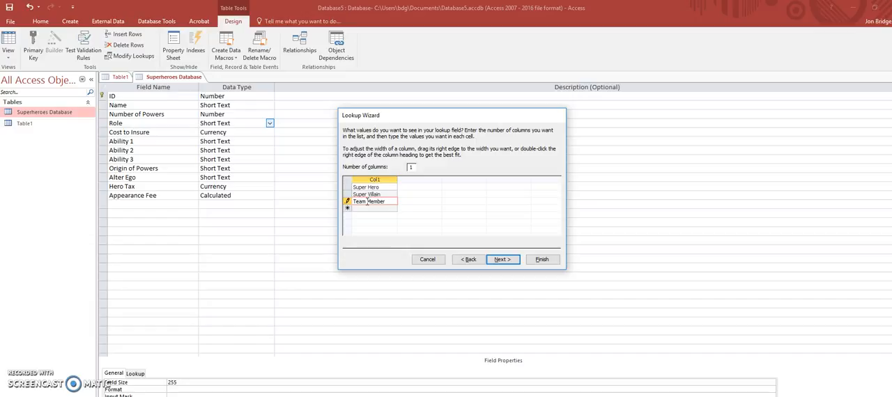
pyautogui.click(366, 208)
pyautogui.write('Henchman')
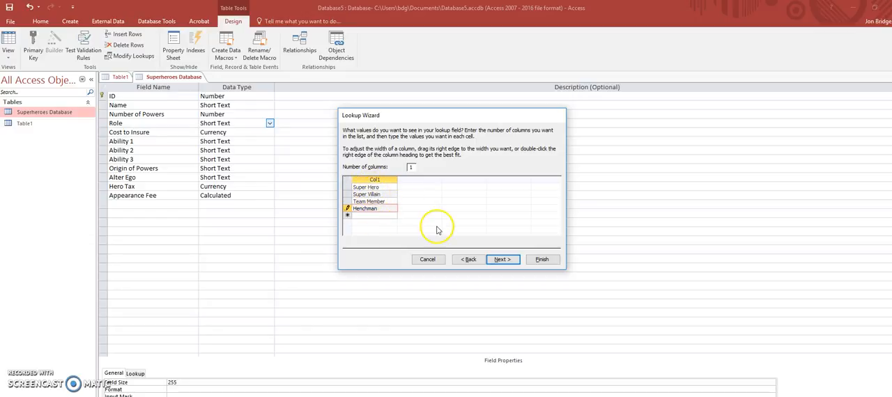
pyautogui.click(503, 261)
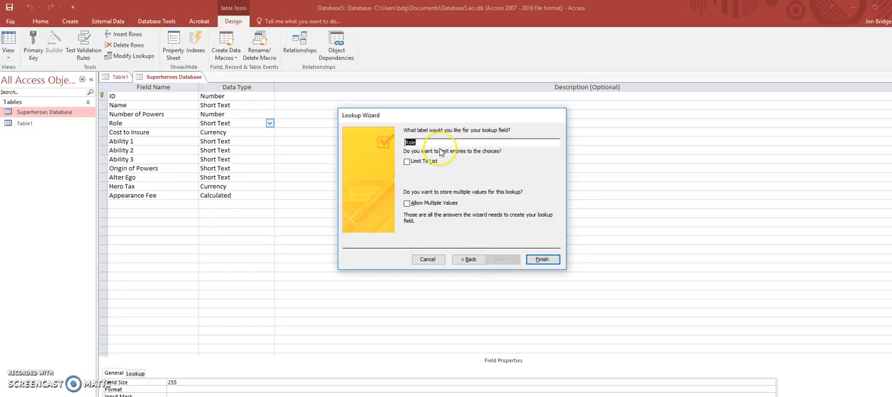
# - Limit the Role lookup entries to the list, finish the wizard, and show the table in Datasheet View
pyautogui.click(407, 162)
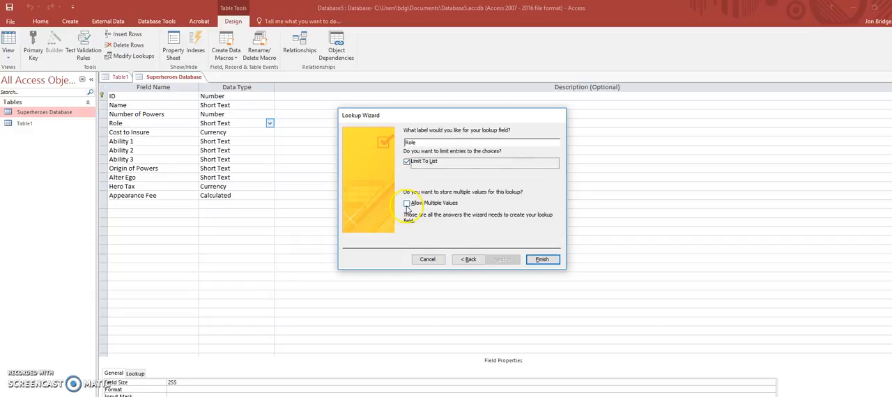
pyautogui.click(542, 259)
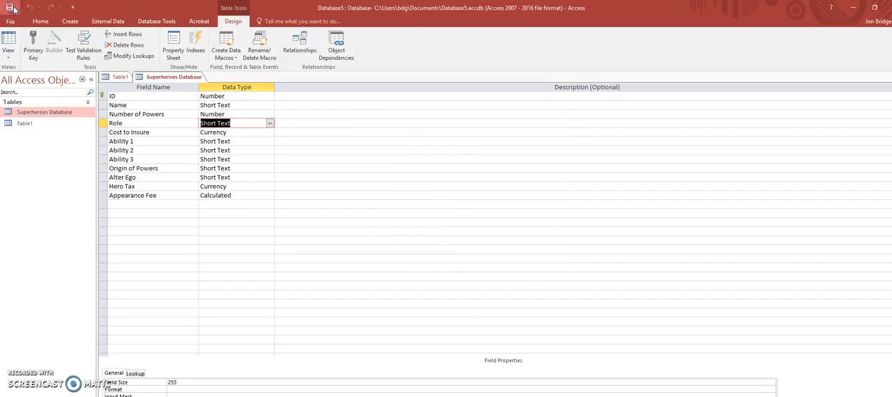
pyautogui.click(8, 54)
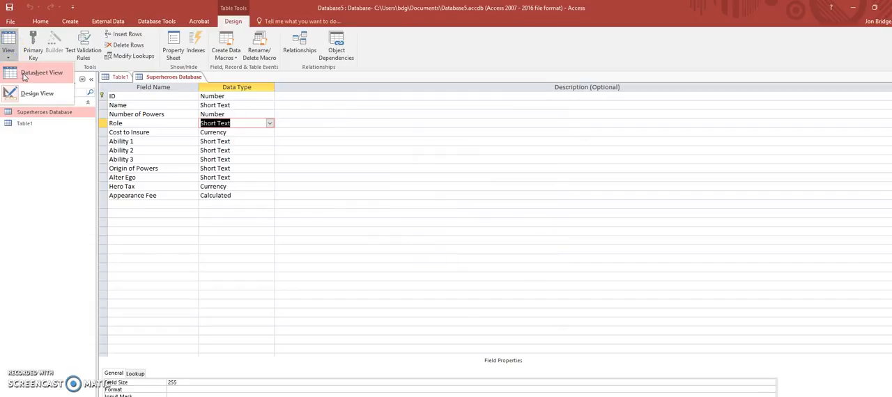
pyautogui.click(24, 75)
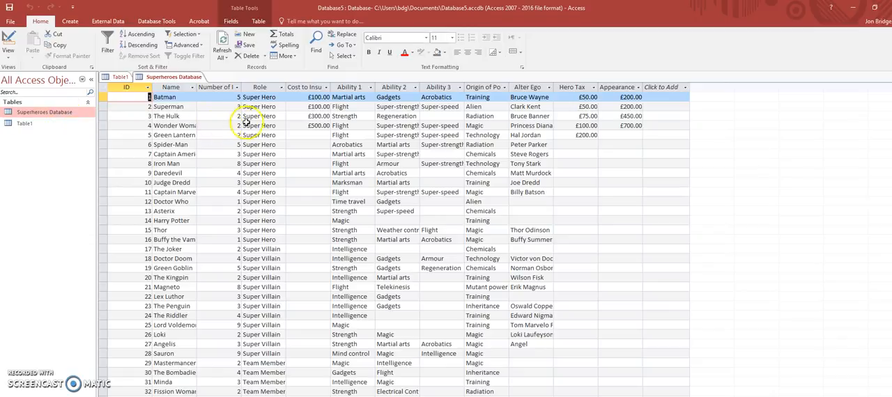
# - Choose Team Member as The Hulk's Role from the lookup list
pyautogui.click(252, 117)
pyautogui.click(279, 116)
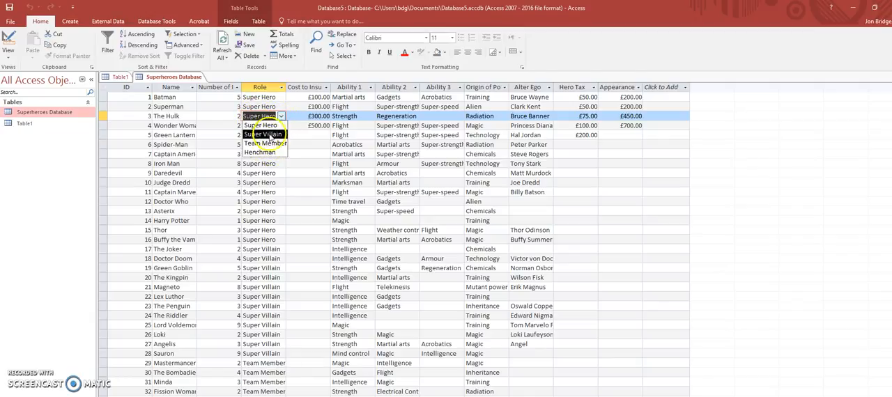
pyautogui.click(265, 142)
pyautogui.click(268, 125)
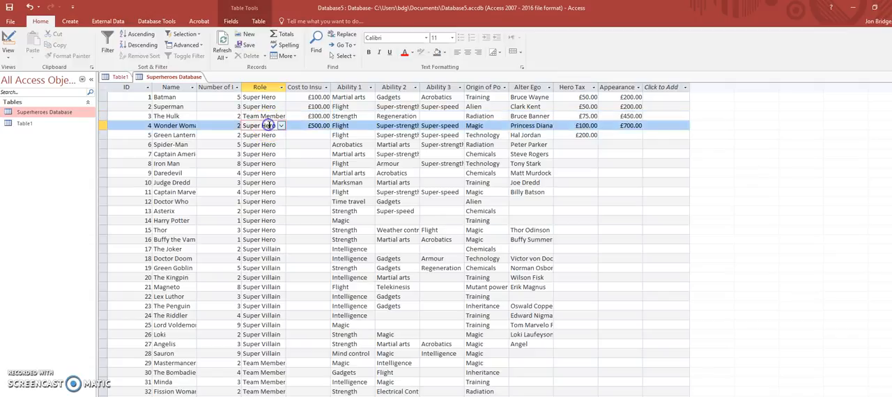
pyautogui.click(281, 117)
# - Choose Team Member as Daredevil's Role and open the Role choices for Doctor Who
pyautogui.click(265, 177)
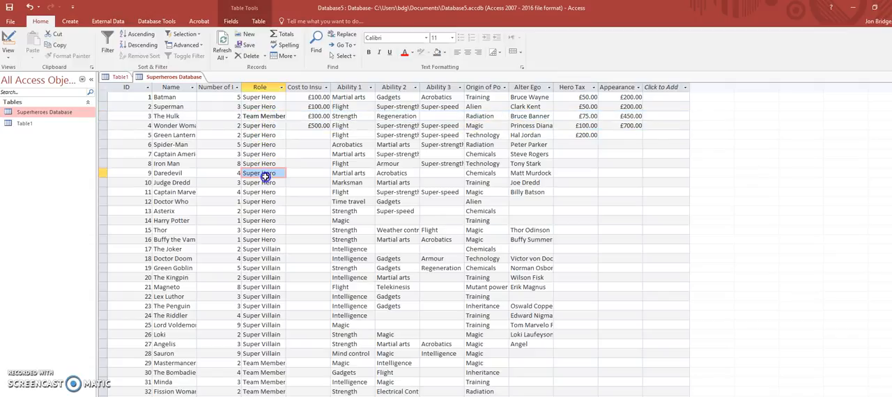
pyautogui.click(267, 176)
pyautogui.click(282, 174)
pyautogui.click(280, 201)
pyautogui.click(281, 201)
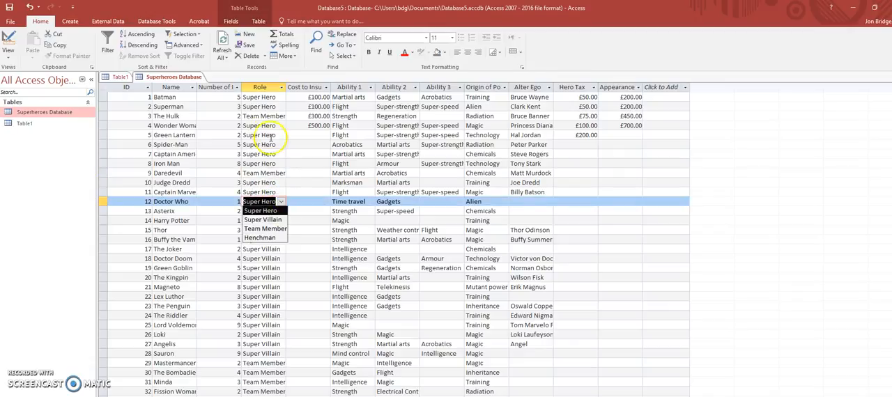
pyautogui.doubleClick(270, 144)
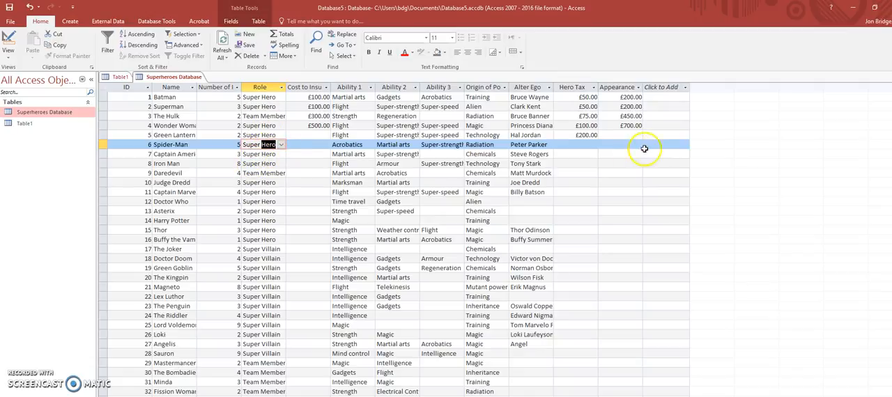
pyautogui.click(581, 116)
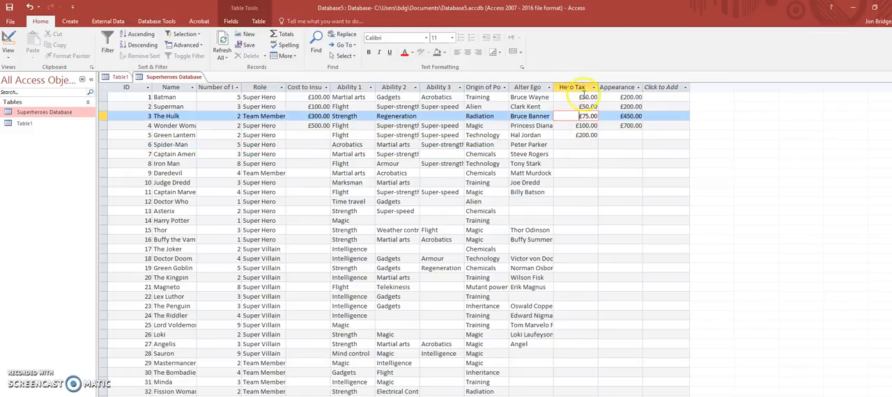
pyautogui.click(629, 98)
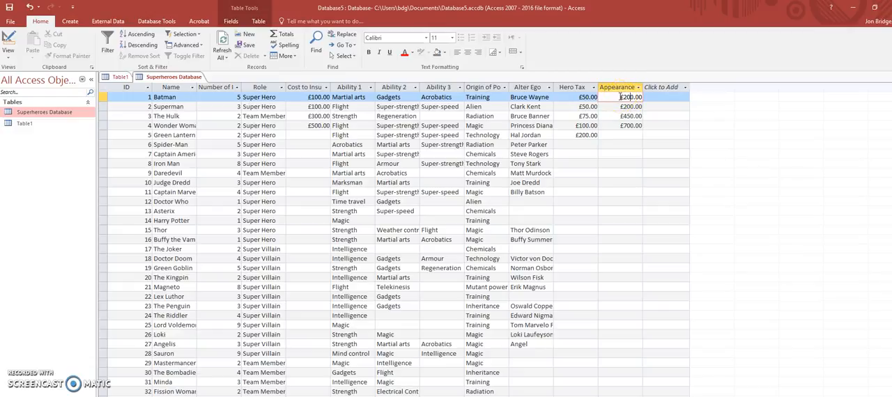
pyautogui.click(581, 96)
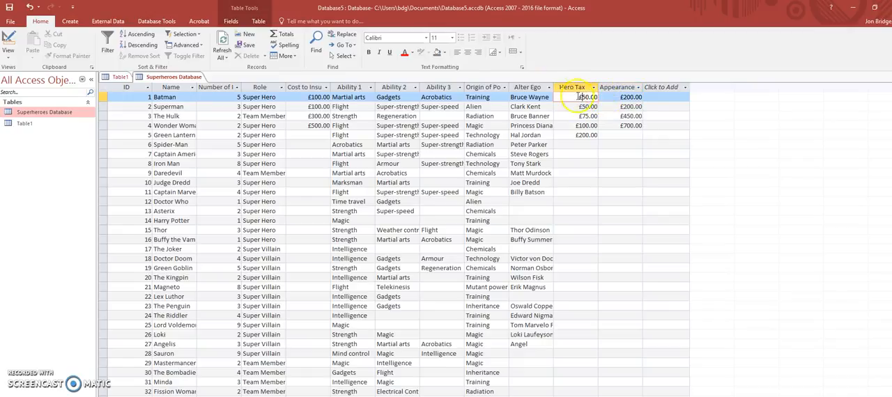
pyautogui.click(310, 97)
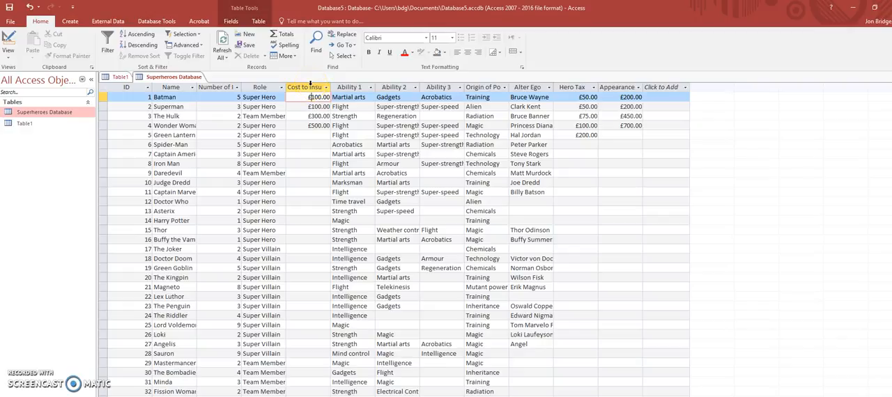
pyautogui.click(315, 105)
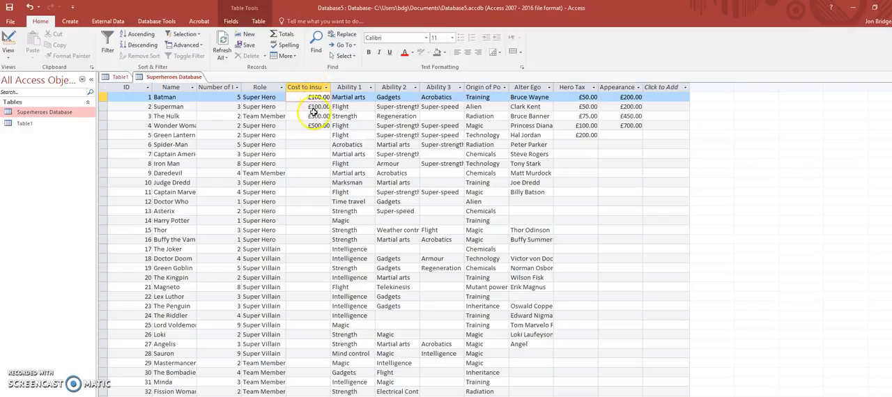